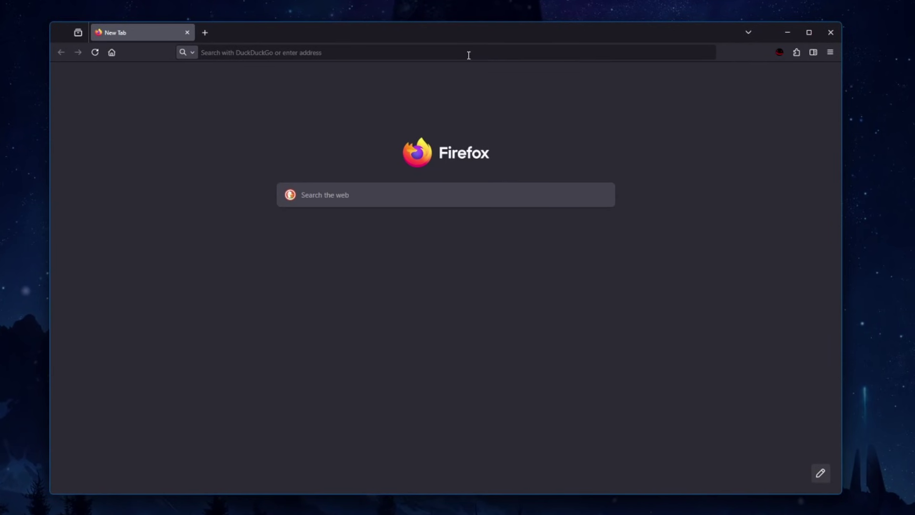
Step: Load the shared Google Drive link for the preset pack in Firefox
left_click(469, 55)
key("Return")
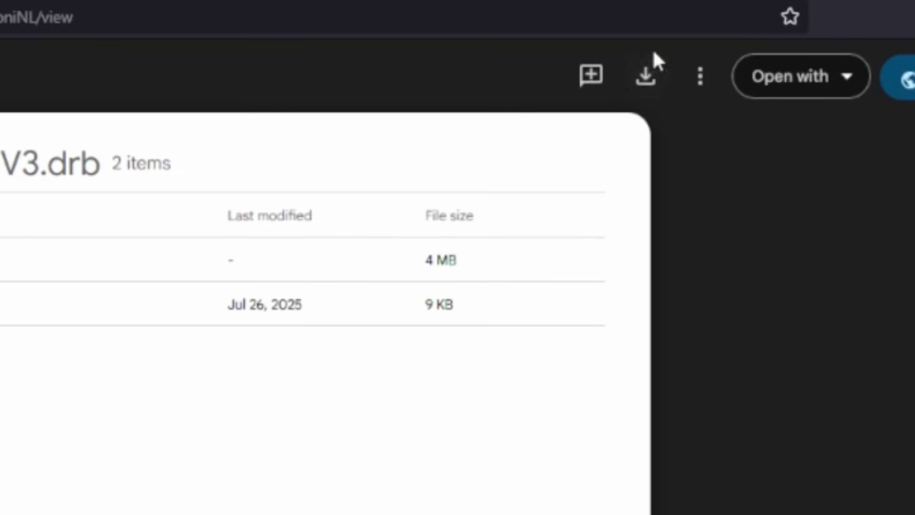
Step: Download Reds MEGA PACK V3 and place the .drb file on the desktop below VR
left_click(644, 78)
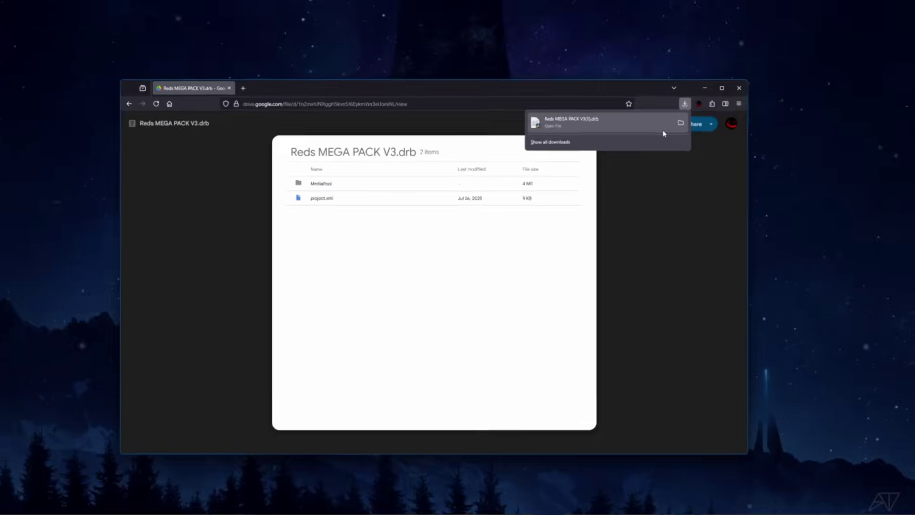
left_click_drag(640, 77, 309, 114)
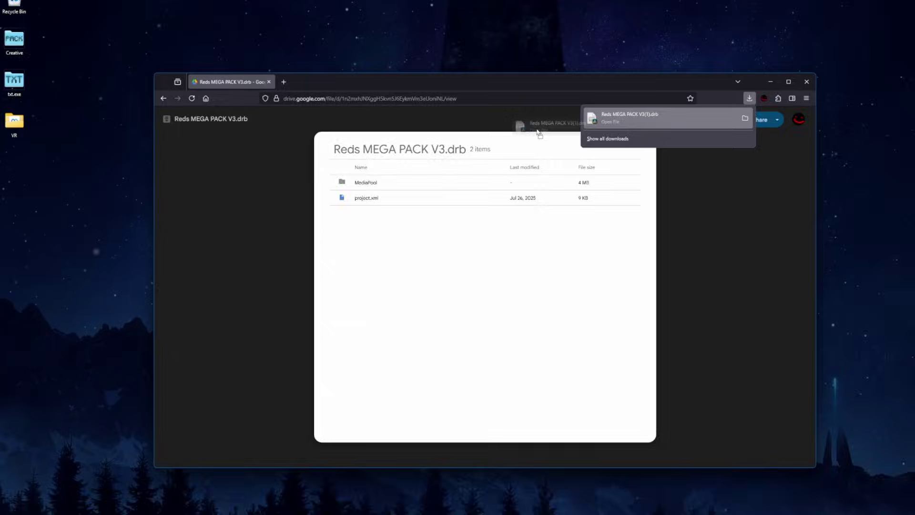
left_click_drag(538, 132, 17, 164)
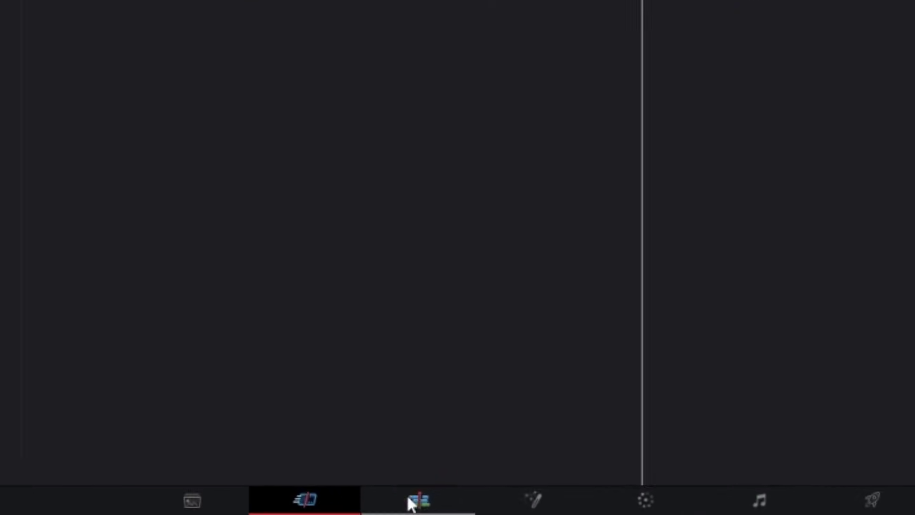
Step: On the Edit page, import Reds MEGA PACK V3(1).drb from the Desktop into the media pool
left_click(415, 510)
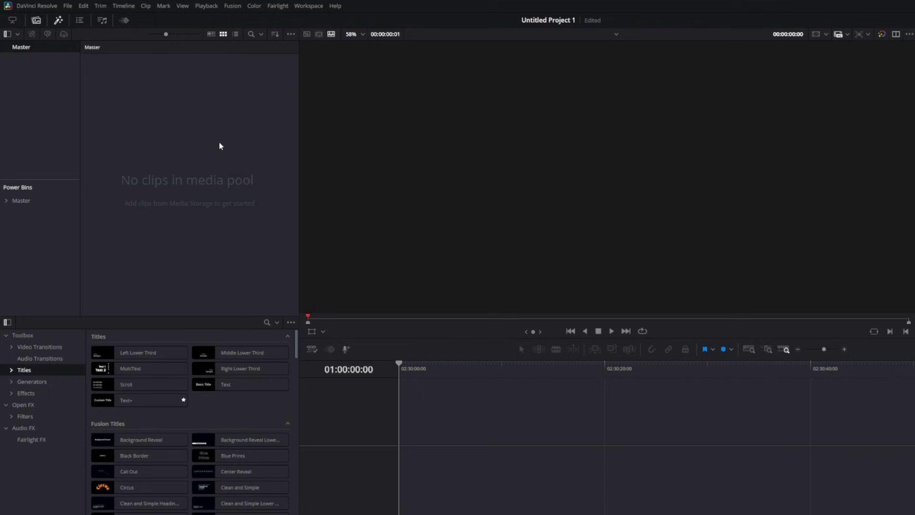
double_click(219, 143)
left_click(36, 84)
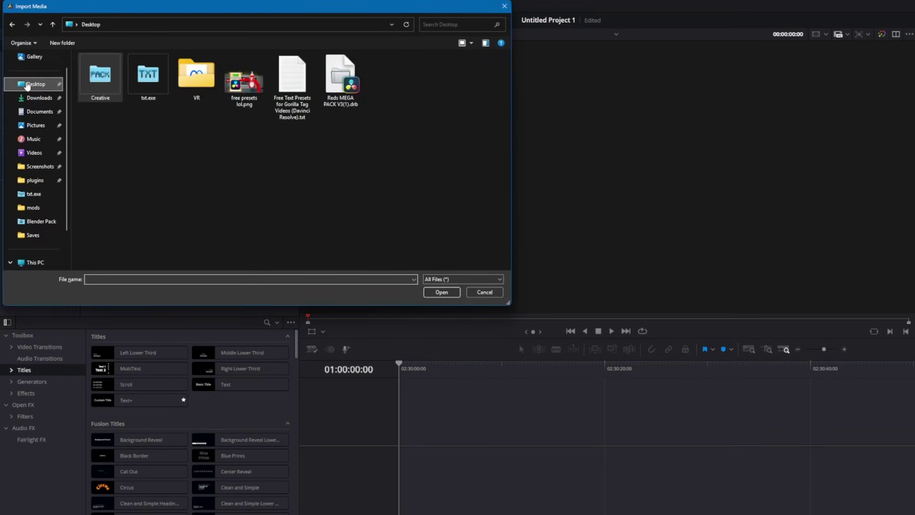
left_click(343, 81)
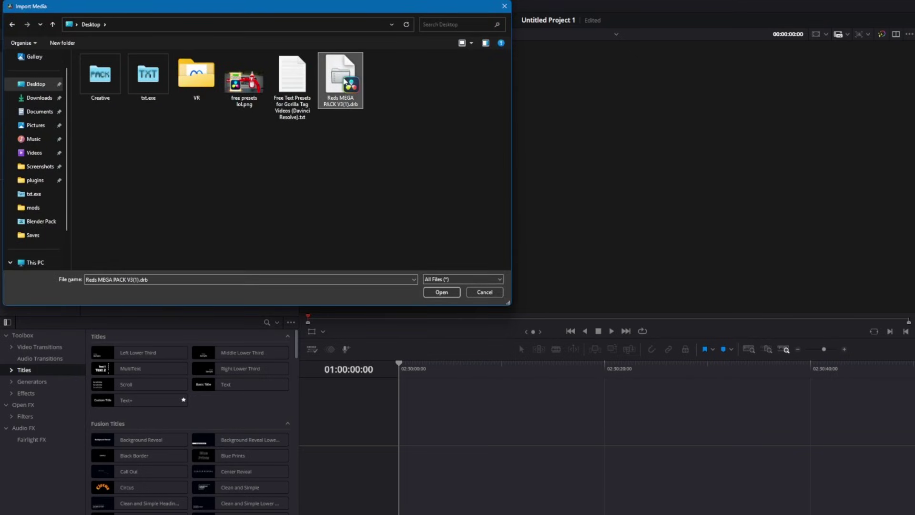
double_click(344, 81)
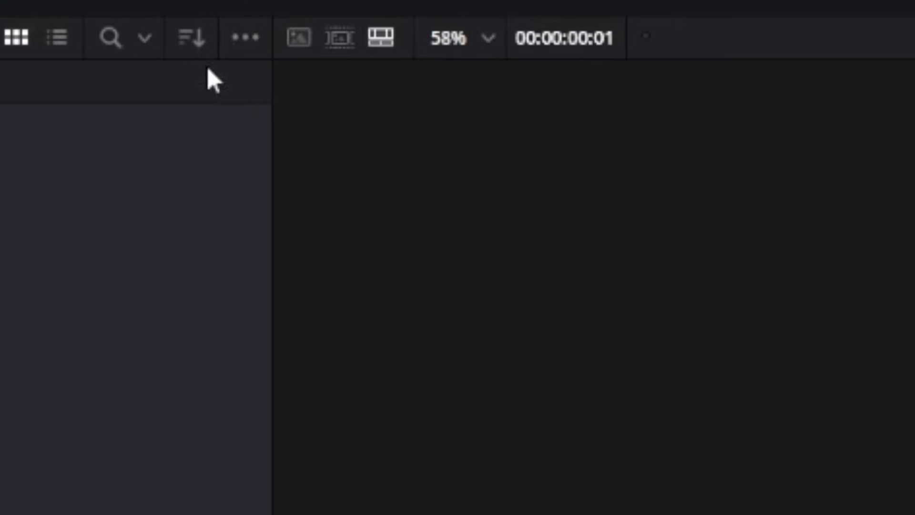
Step: Check that Power Bins are shown, then drag the Reds MEGA PACK V3 bin into Power Bins Master
left_click(242, 28)
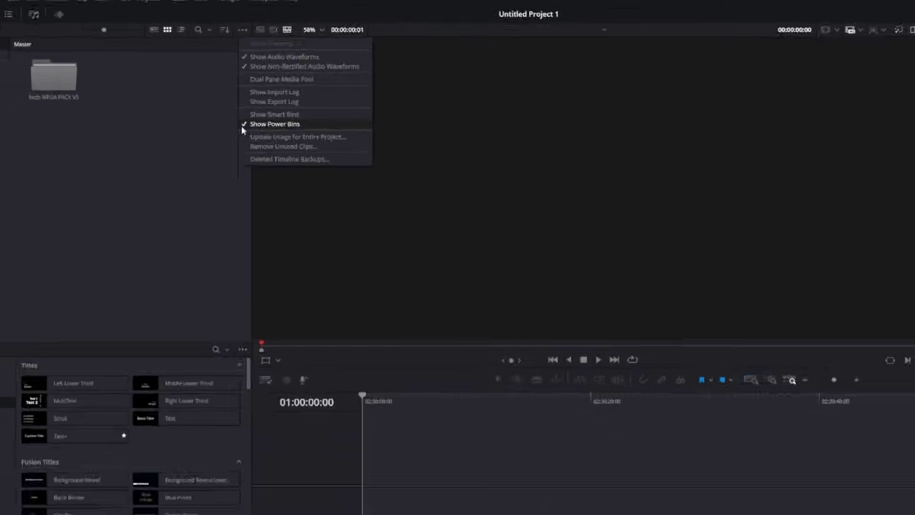
key("Escape")
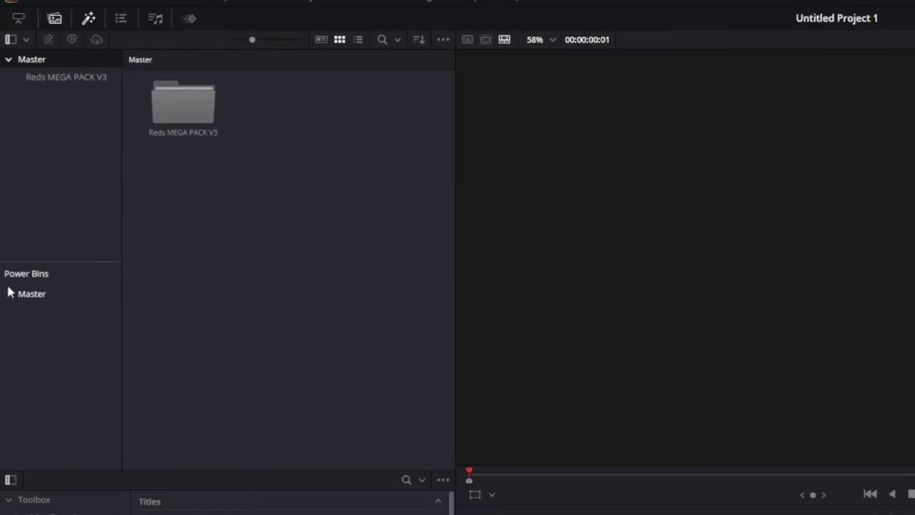
left_click(5, 170)
left_click_drag(202, 141, 33, 312)
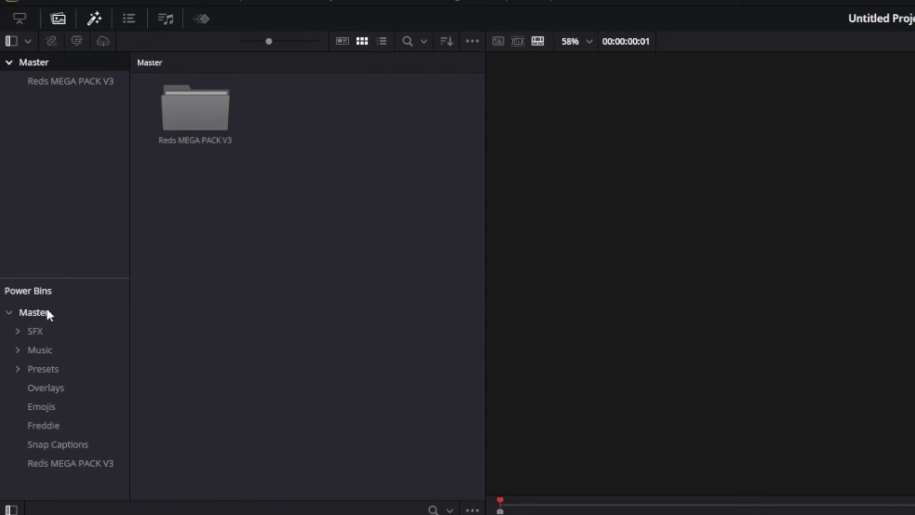
left_click_drag(45, 463, 93, 69)
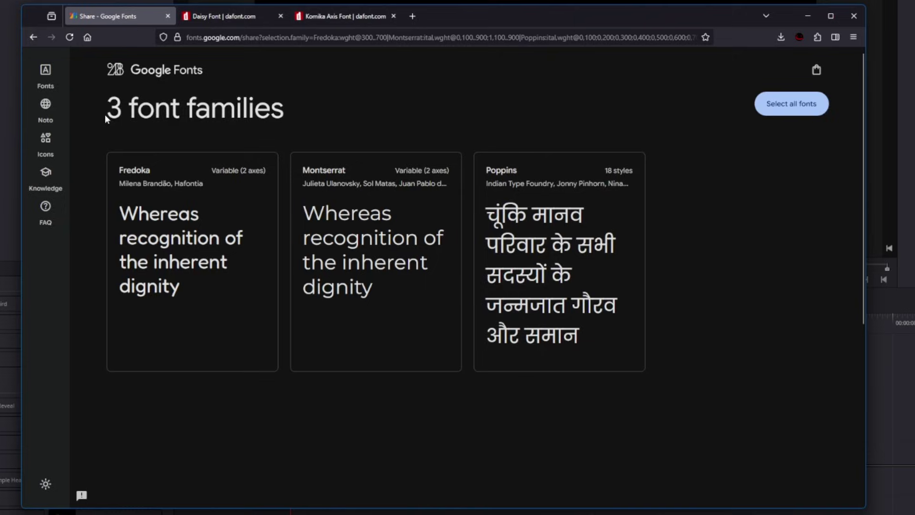
Step: Select the Fredoka, Montserrat and Poppins families and download them all as one zip
left_click_drag(105, 113, 361, 105)
left_click(360, 105)
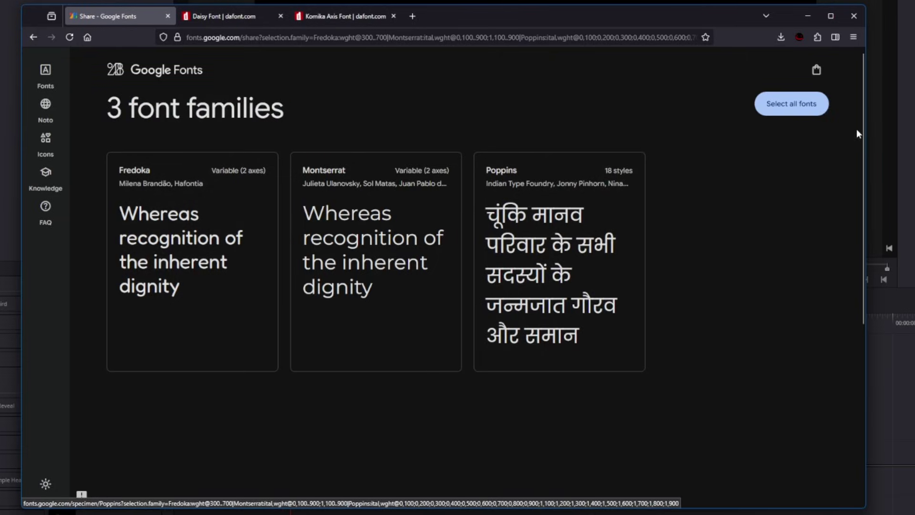
left_click(778, 112)
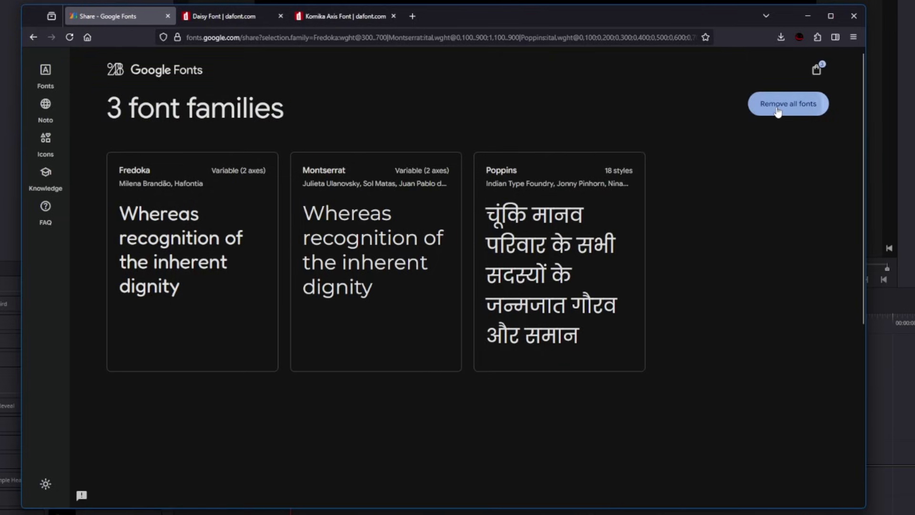
left_click(819, 70)
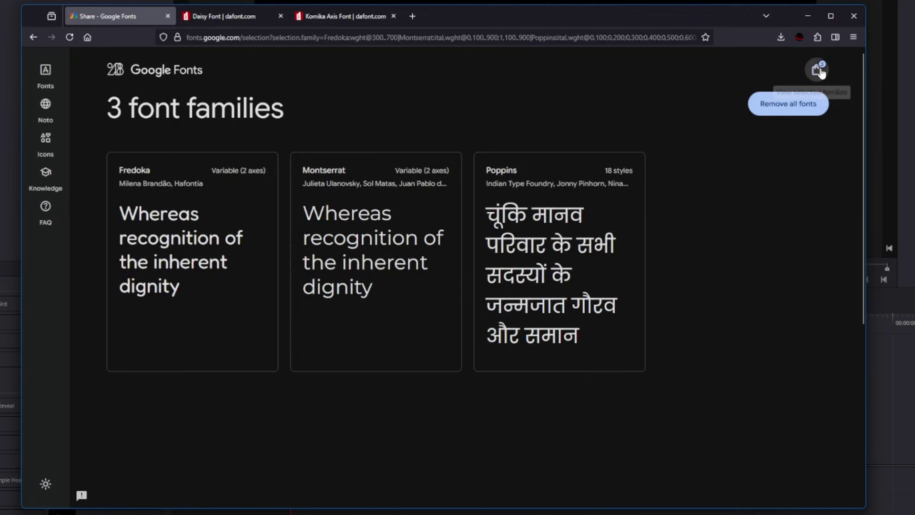
left_click(715, 210)
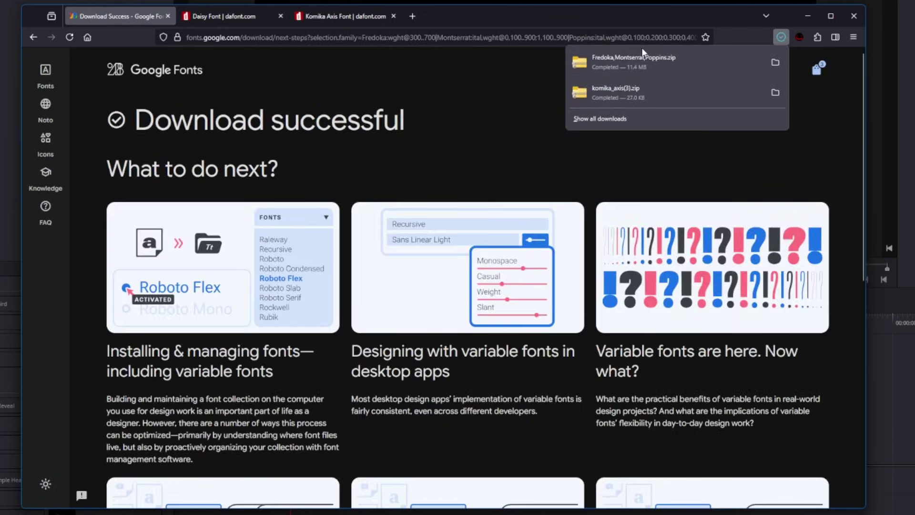
Step: Close the Google Fonts tab and bring up the Downloads folder
left_click(168, 16)
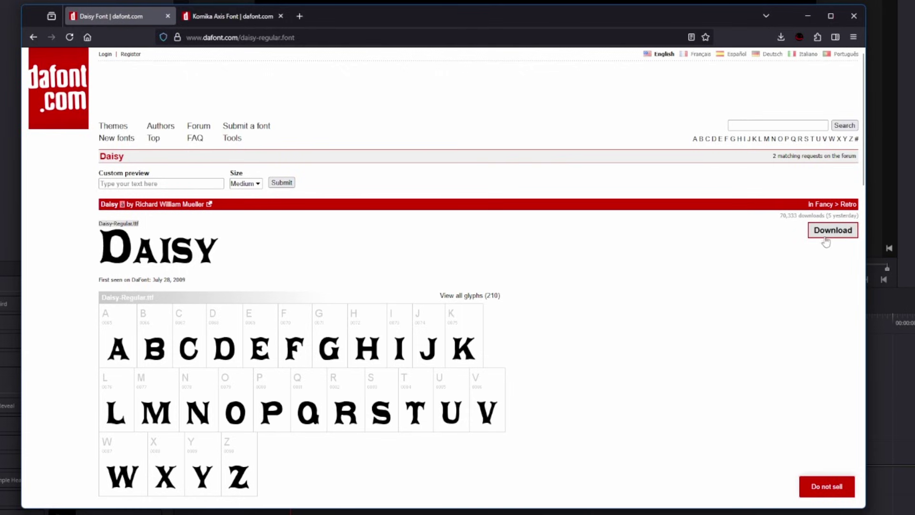
left_click(241, 16)
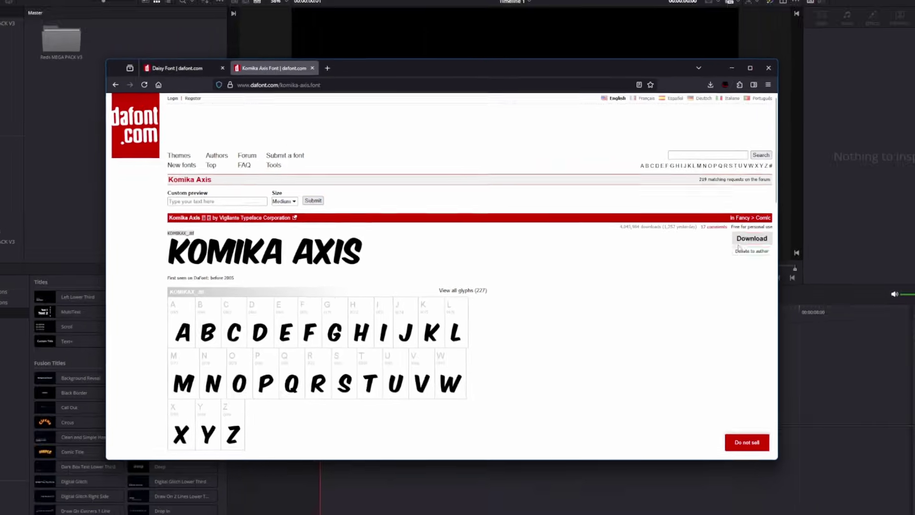
left_click(808, 16)
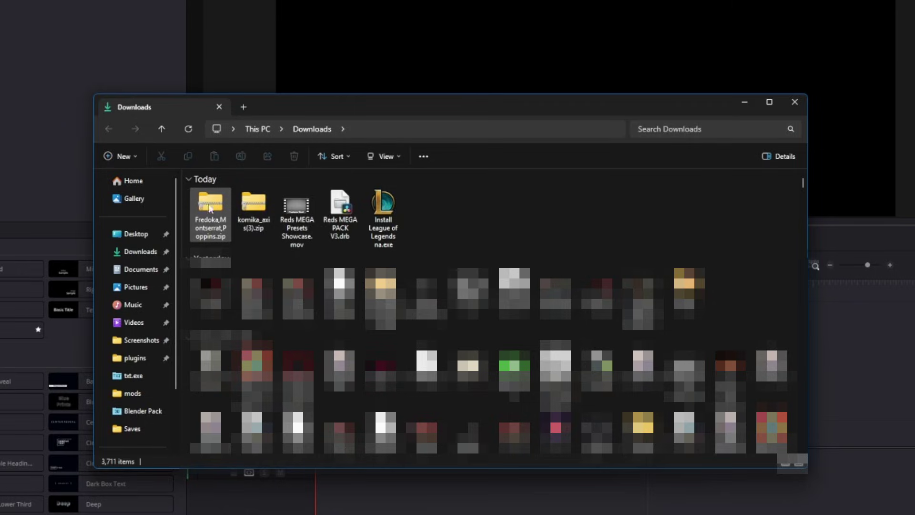
Step: Extract Fredoka,Montserrat,Poppins.zip into the Downloads folder
double_click(210, 209)
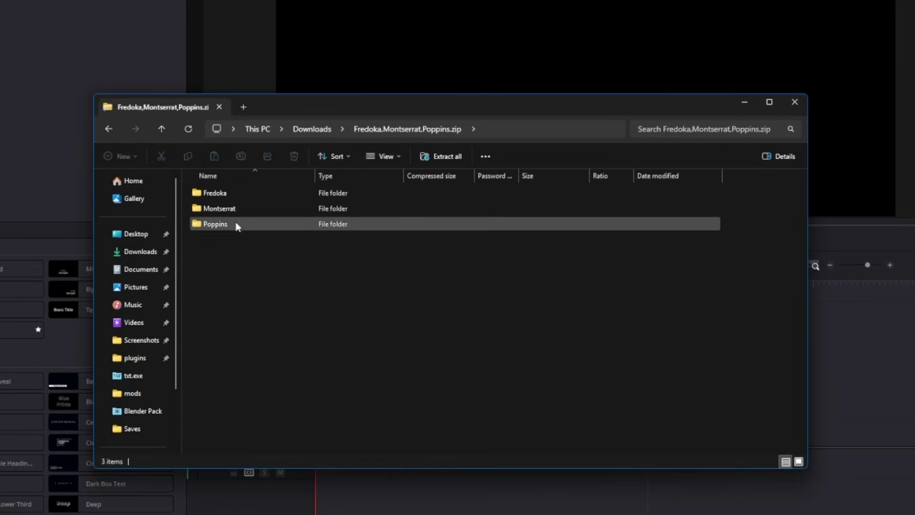
left_click(438, 157)
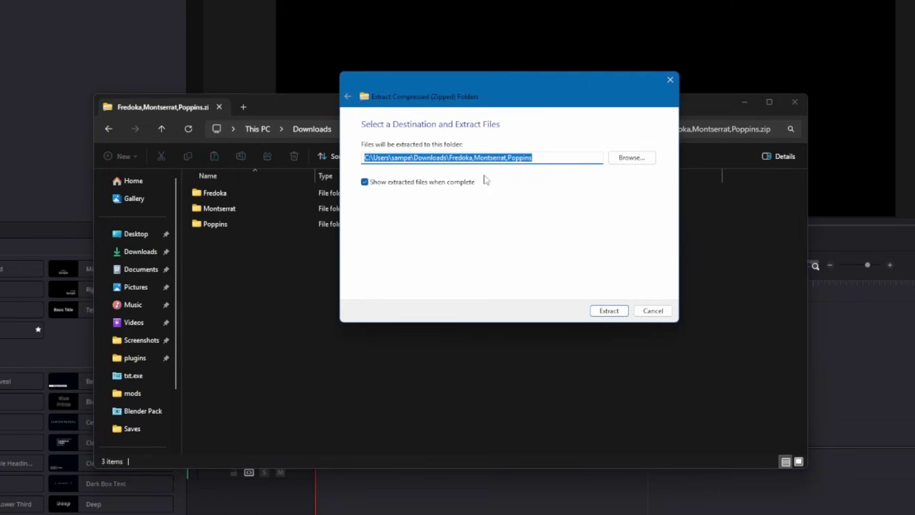
left_click(632, 158)
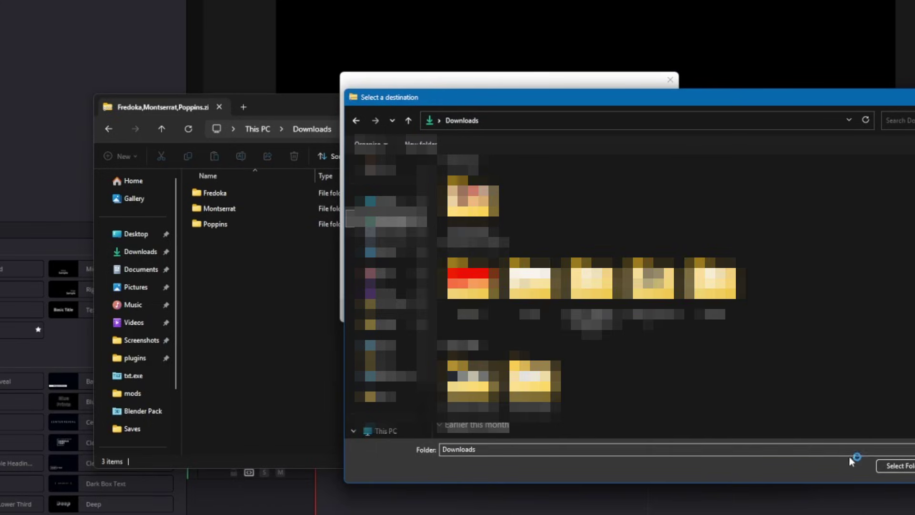
left_click(879, 461)
left_click(611, 312)
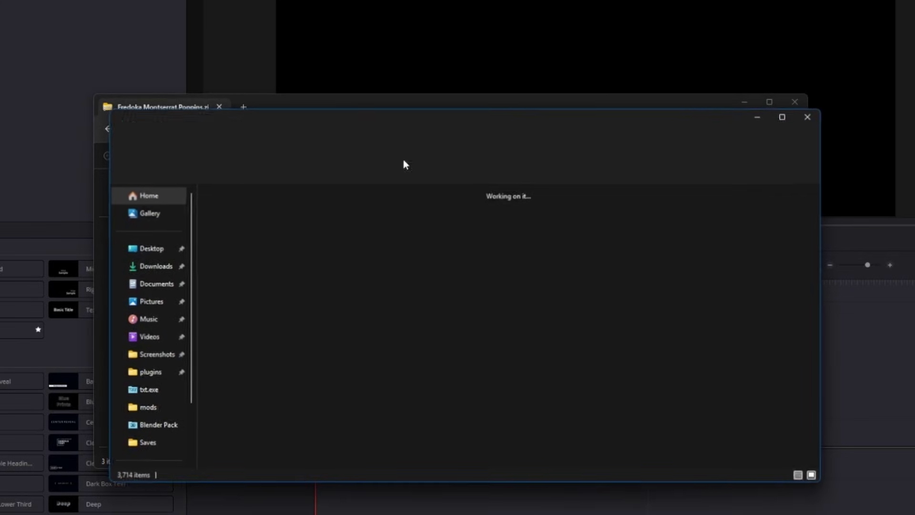
left_click_drag(589, 225, 566, 231)
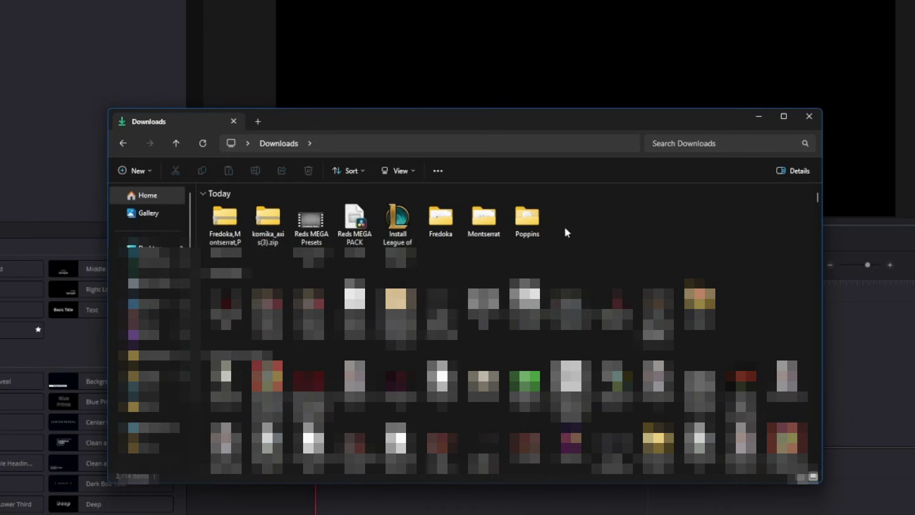
Step: Install the Fredoka variable font for all users
double_click(441, 216)
left_click(257, 223)
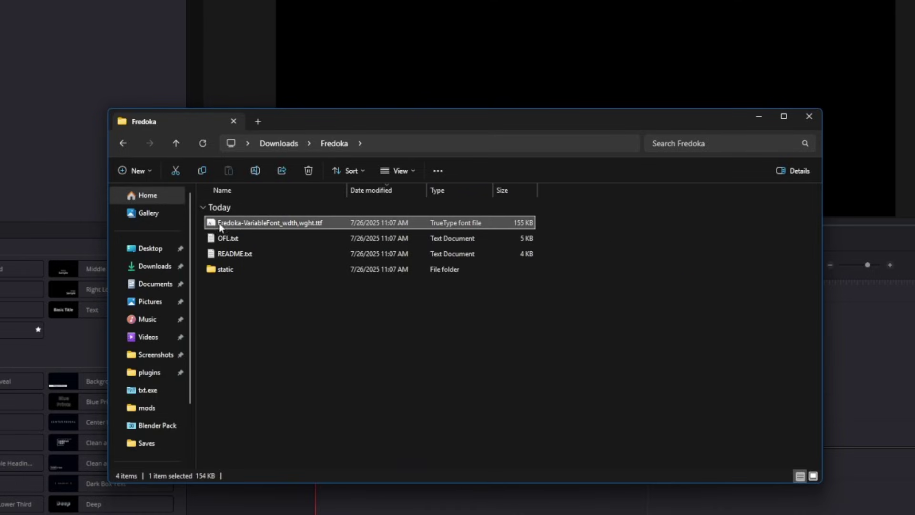
right_click(244, 221)
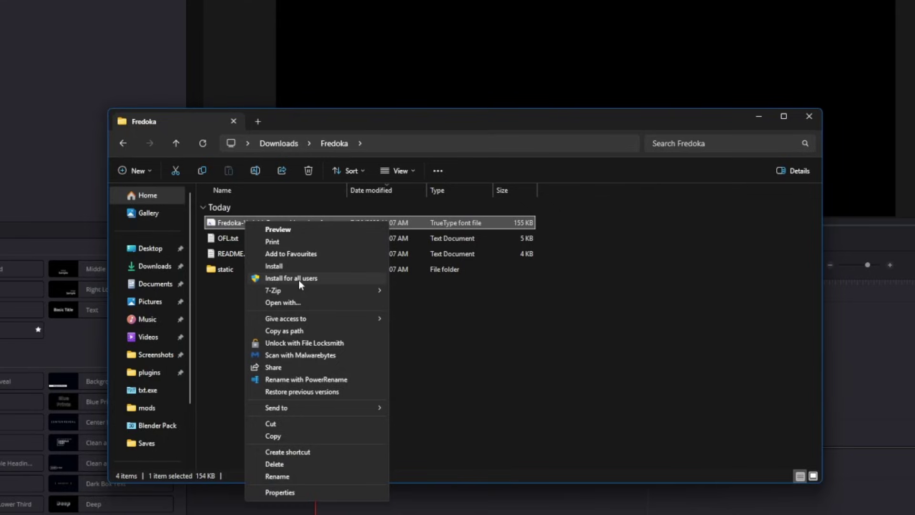
left_click(299, 279)
Step: Install the Montserrat-VariableFont_wght.ttf font for all users
key("alt+Left")
double_click(483, 216)
left_click(259, 237)
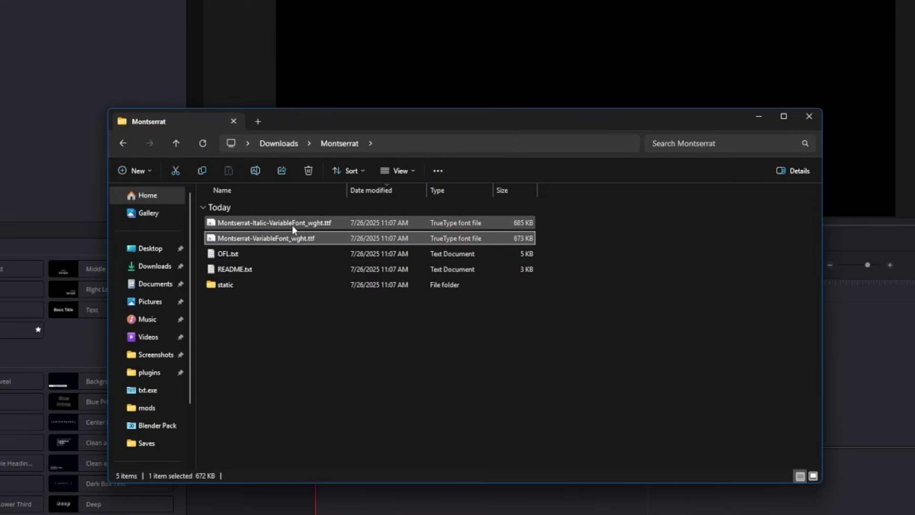
right_click(258, 242)
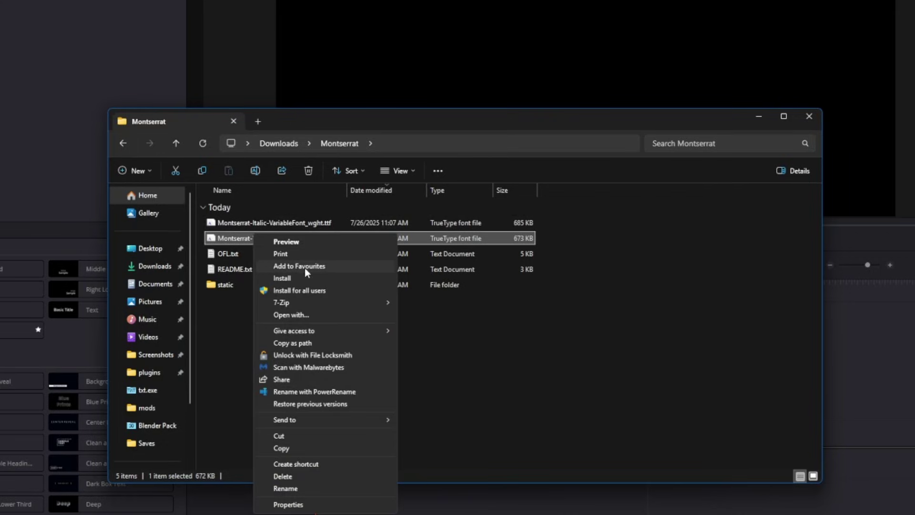
left_click(300, 291)
Step: Select all 19 Poppins font files and install them
key("alt+Left")
double_click(527, 212)
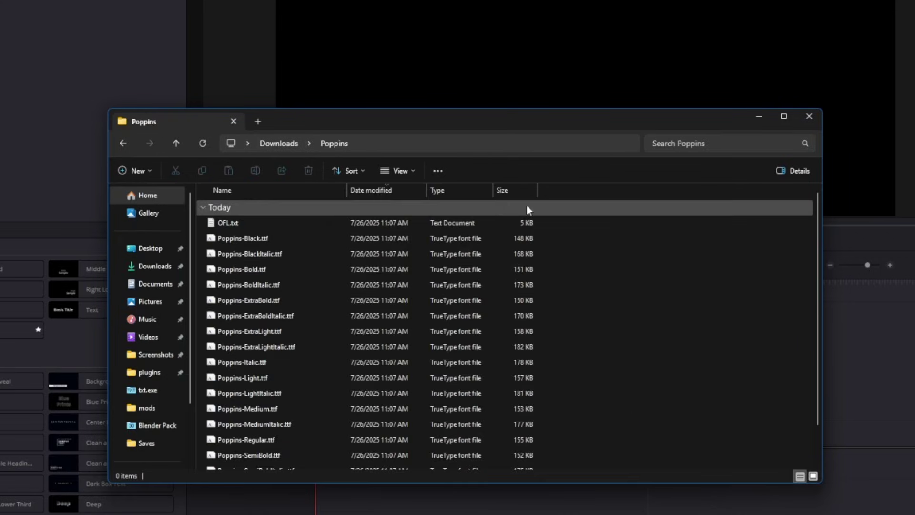
scroll(257, 237, "down", 1)
scroll(281, 229, "up", 1)
left_click(271, 238)
scroll(272, 239, "down", 1)
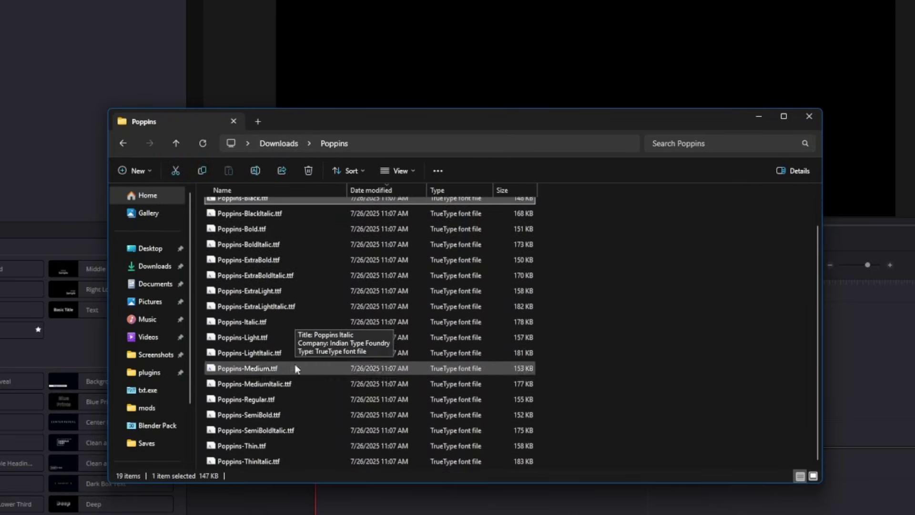
left_click(261, 462, "shift")
left_click(656, 296)
scroll(576, 239, "up", 1)
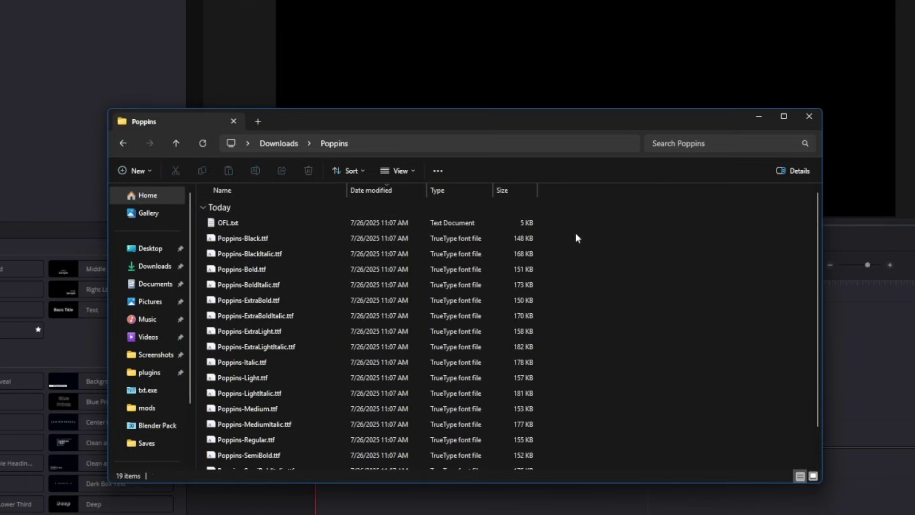
left_click_drag(556, 216, 474, 466)
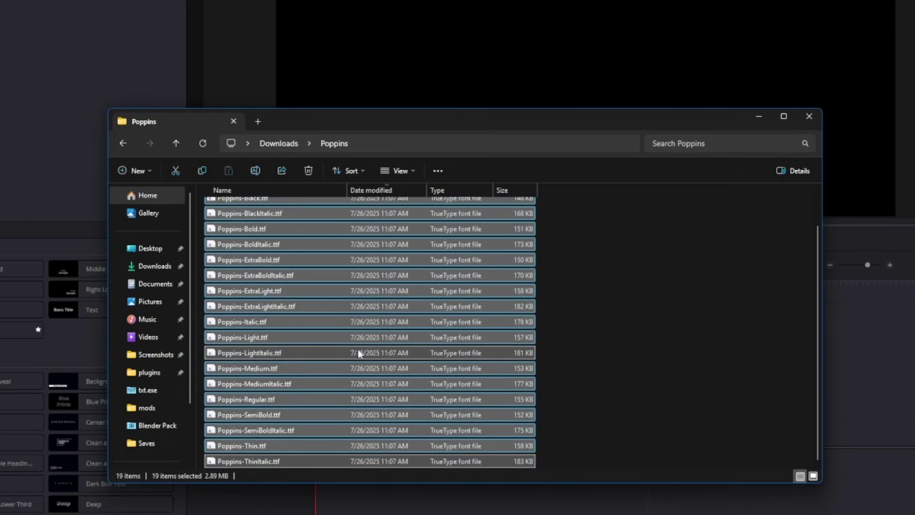
right_click(357, 353)
left_click(402, 382)
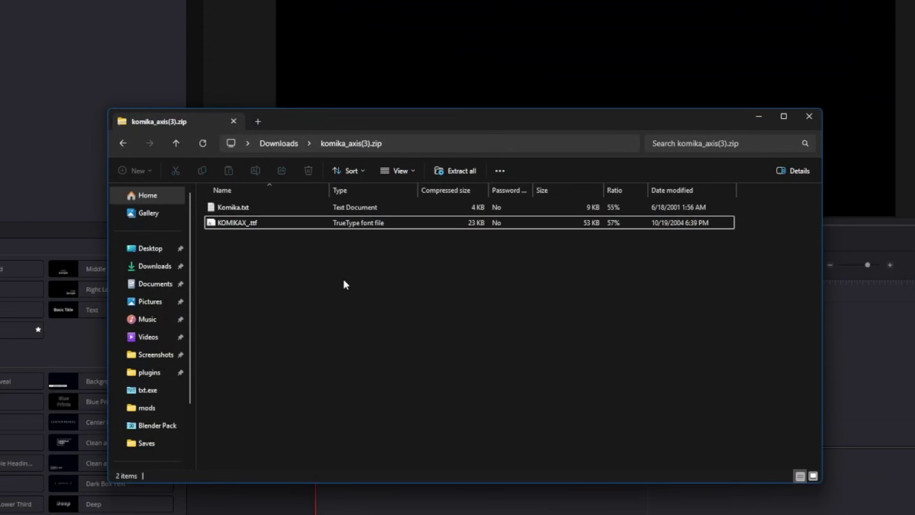
Step: Open komika_axis(3).zip and preview the Komika Axis font file
left_click(279, 143)
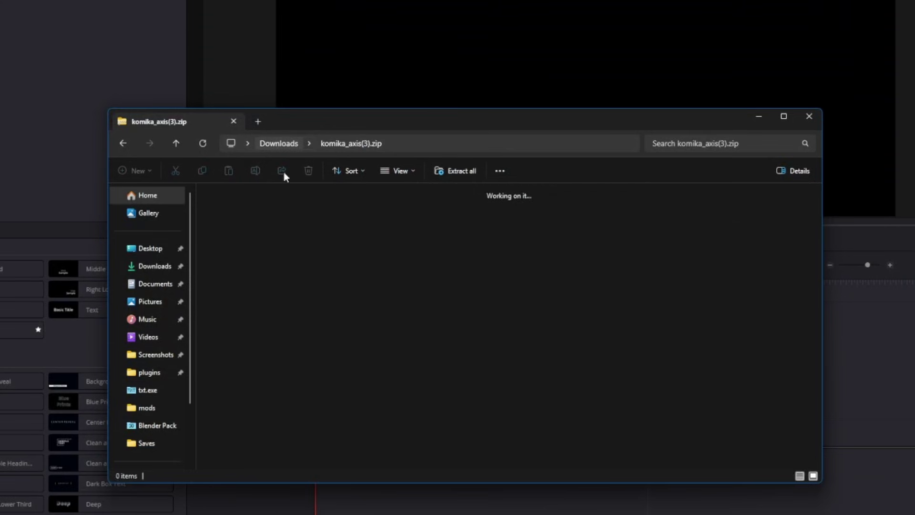
double_click(270, 224)
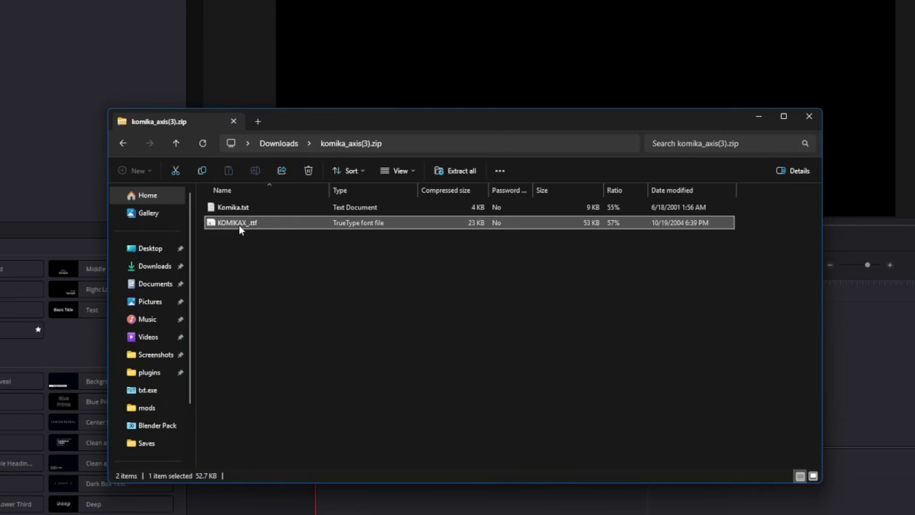
double_click(262, 222)
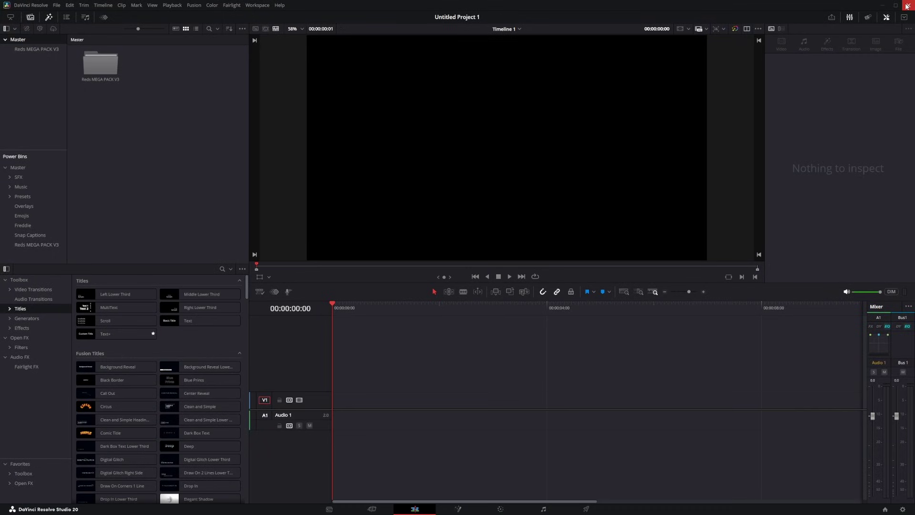
Step: Restart Resolve and drop the 1red title from Reds MEGA PACK V3 at the start of V1
left_click(907, 6)
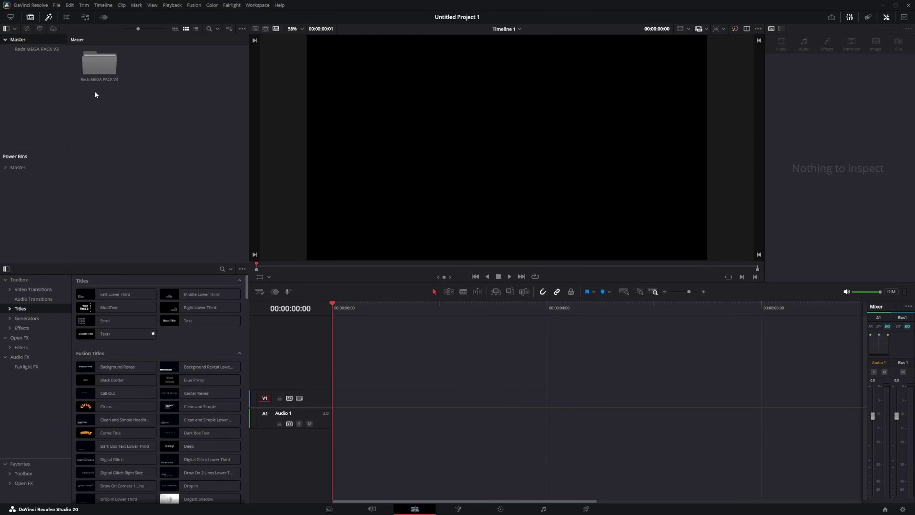
double_click(100, 65)
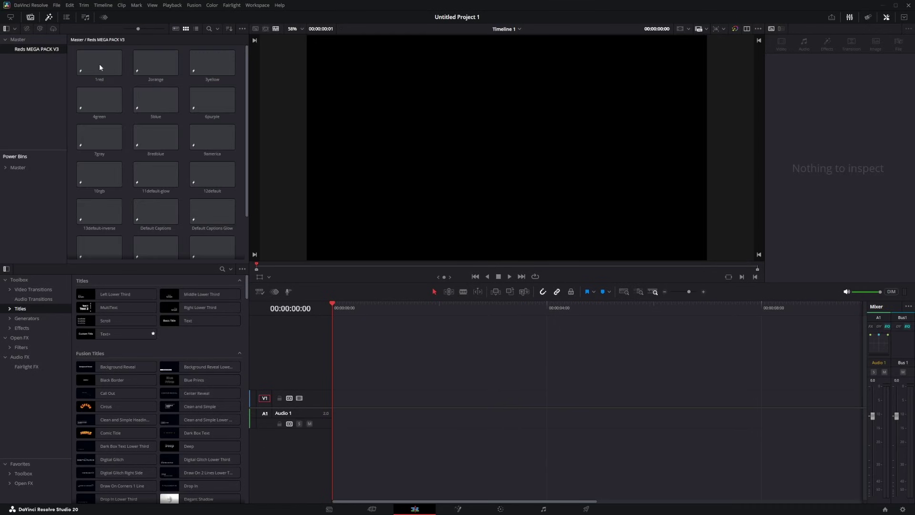
left_click_drag(86, 65, 350, 398)
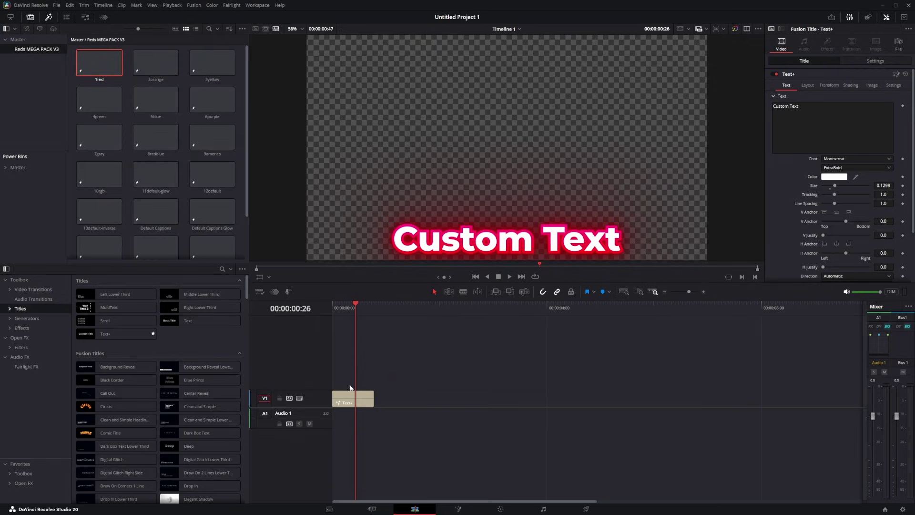
left_click_drag(502, 432, 300, 355)
Step: Enlarge the viewer slightly, return to the start, and switch Playback > Render Cache to Smart
left_click_drag(354, 300, 355, 308)
key("Home")
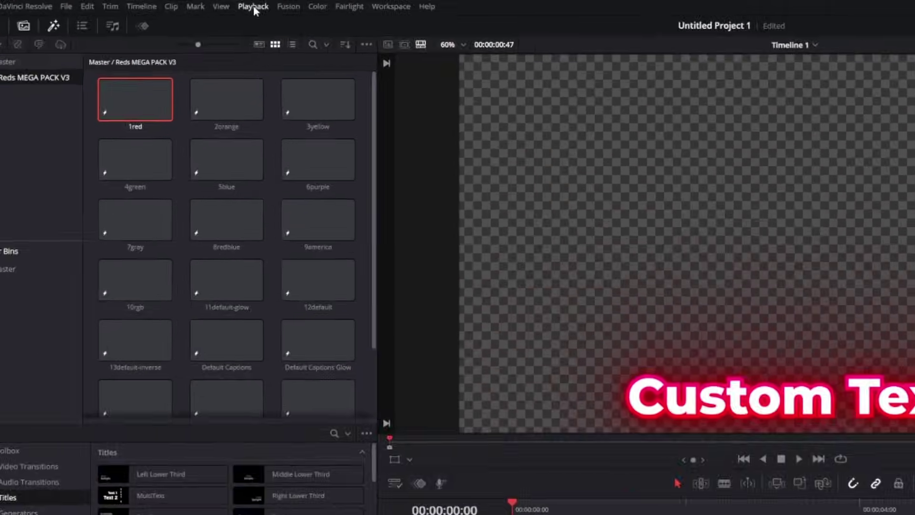
left_click(172, 5)
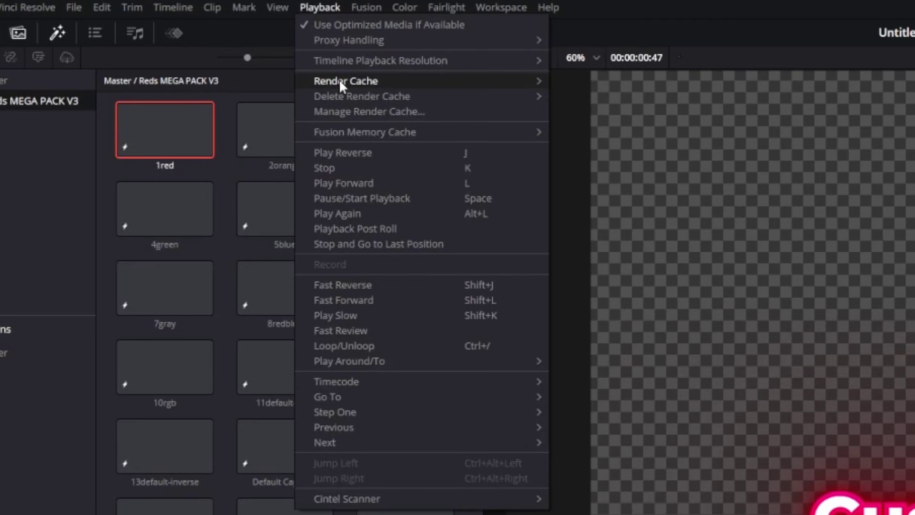
mouse_move(340, 81)
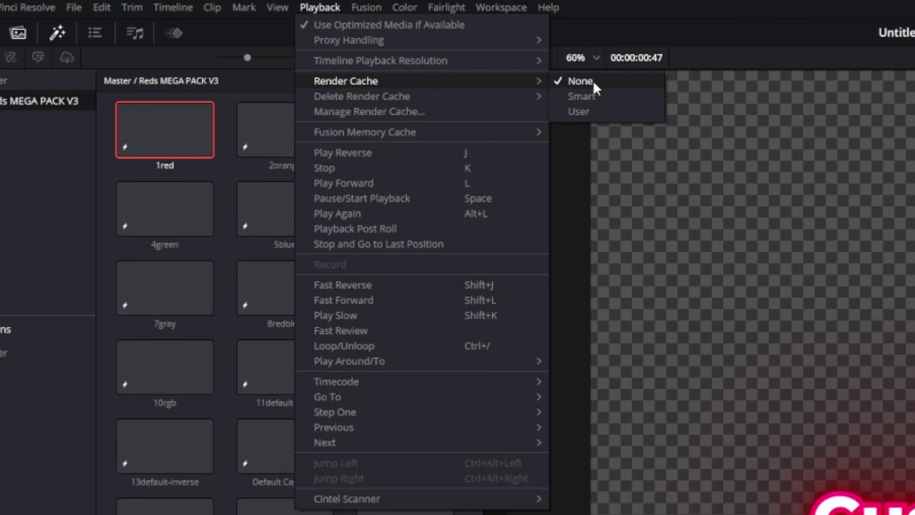
left_click(582, 96)
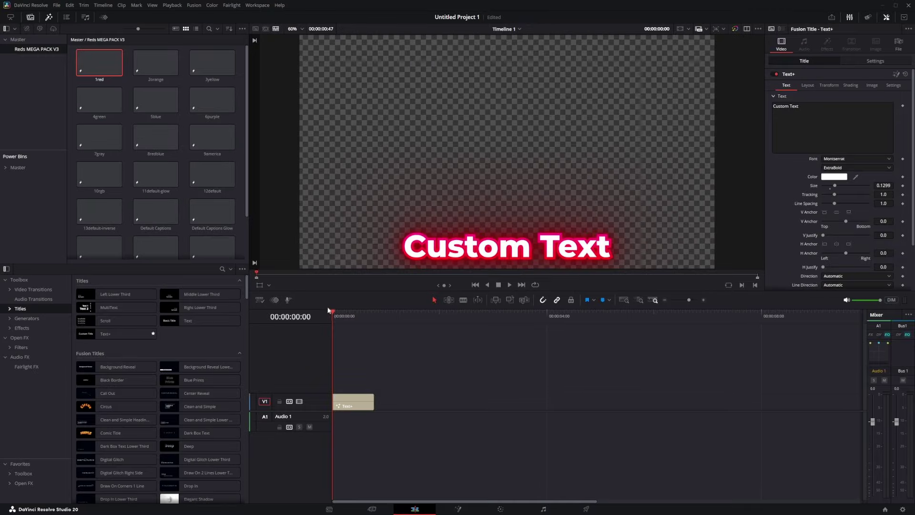
Step: Play the 1red title animation, then check Project Settings without making changes
key("space")
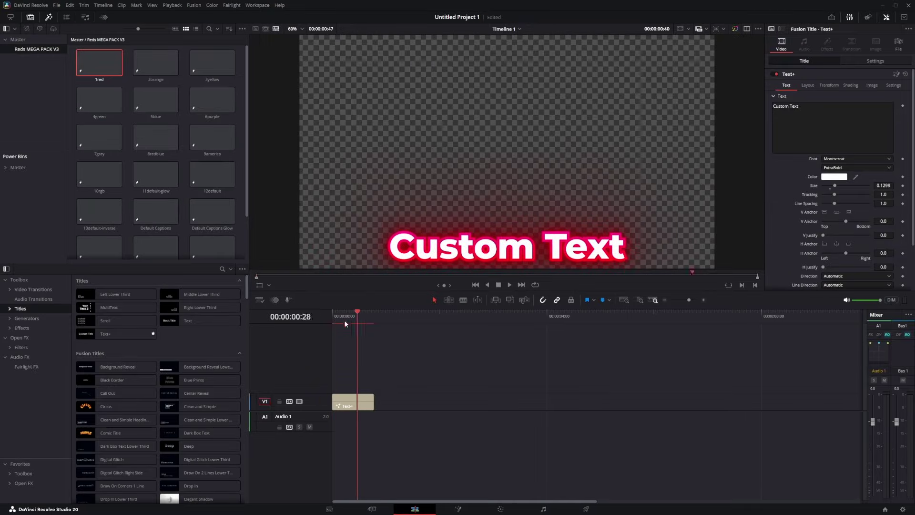
key("space")
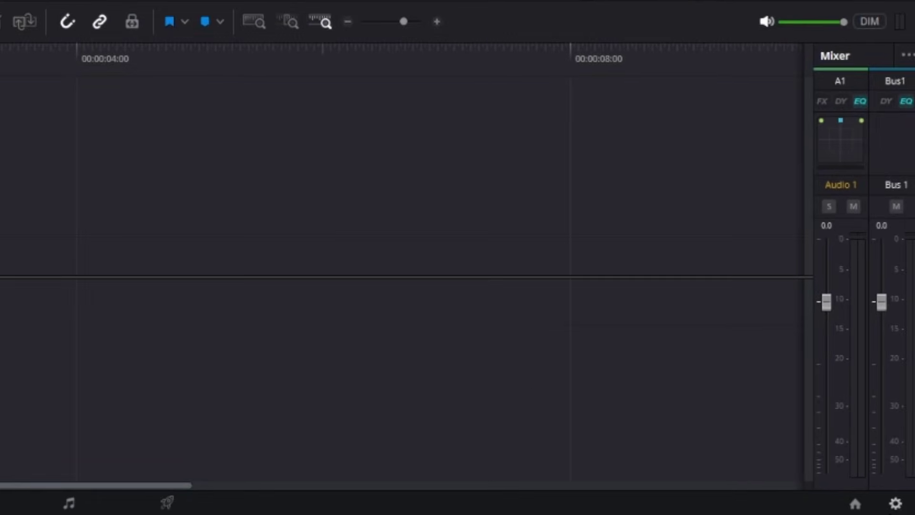
left_click(903, 509)
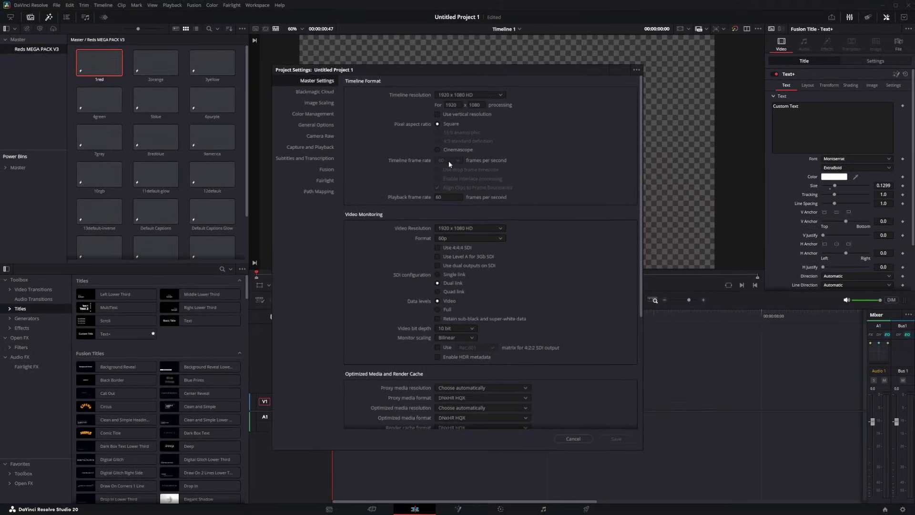
key("Escape")
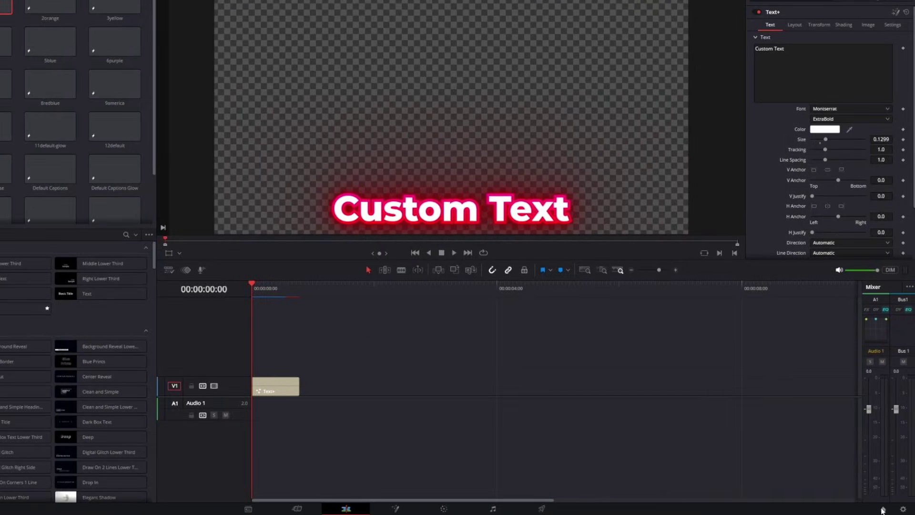
Step: Create the new project Untitled Project 2 from the Project Manager
left_click(882, 509)
left_click(638, 382)
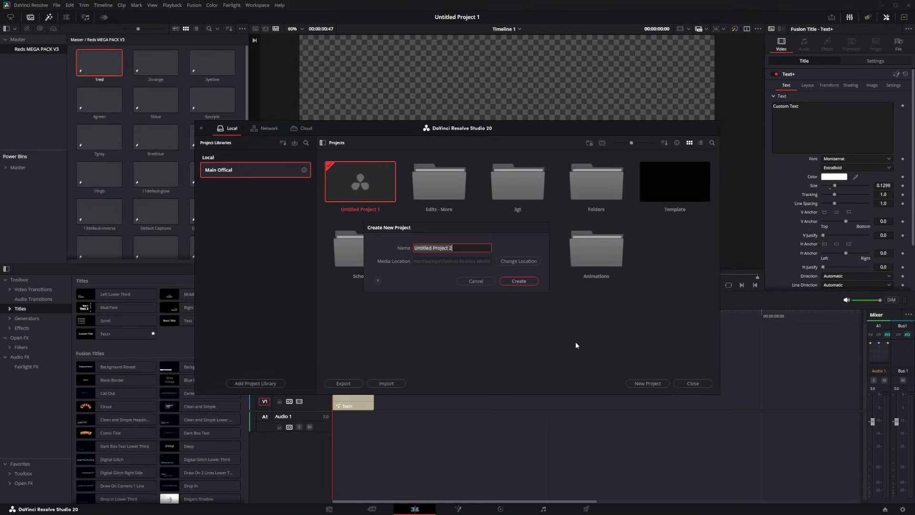
left_click(516, 282)
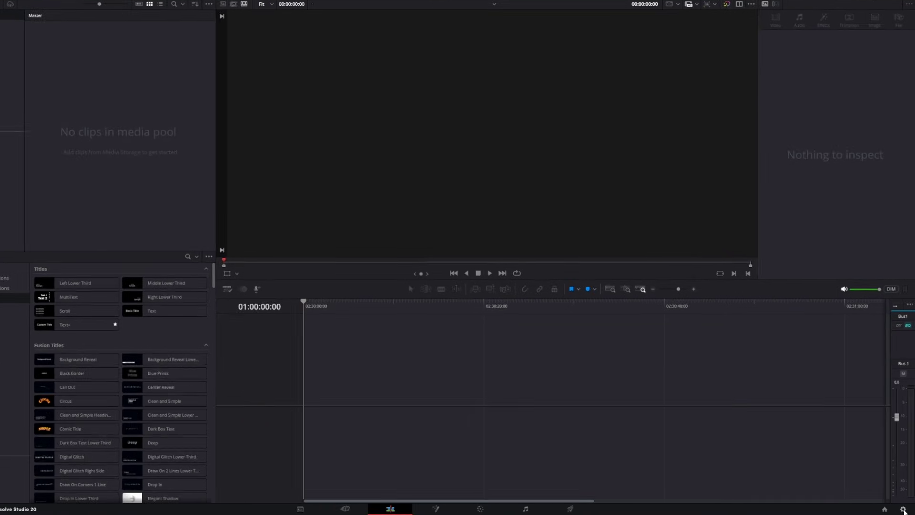
Step: Save the current 60 fps project settings as the default preset
left_click(902, 509)
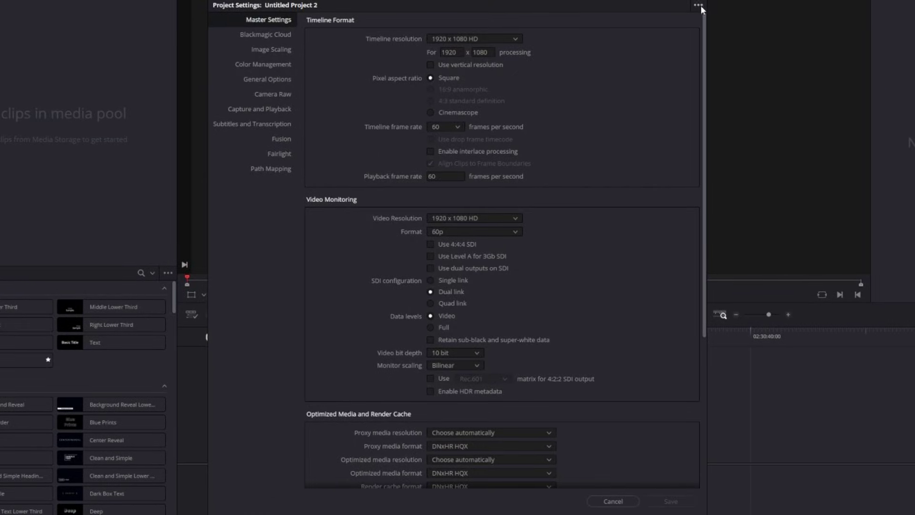
left_click(698, 5)
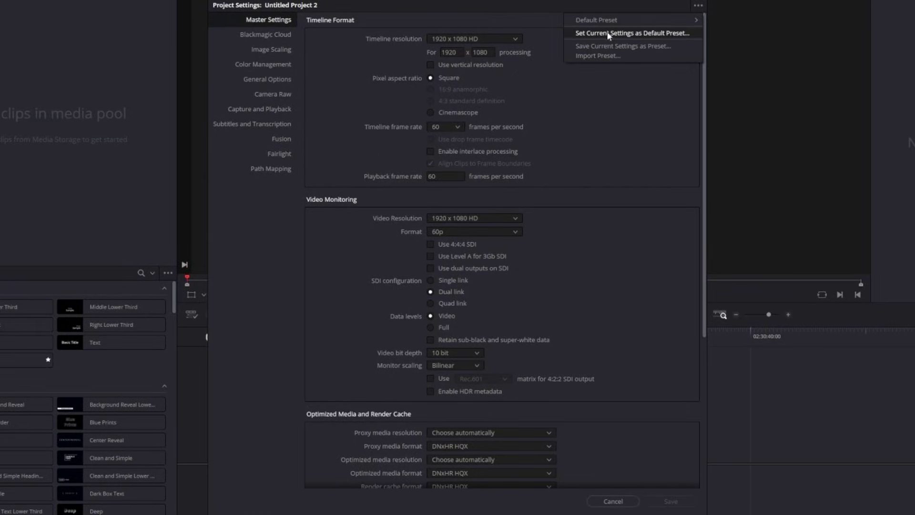
left_click(673, 45)
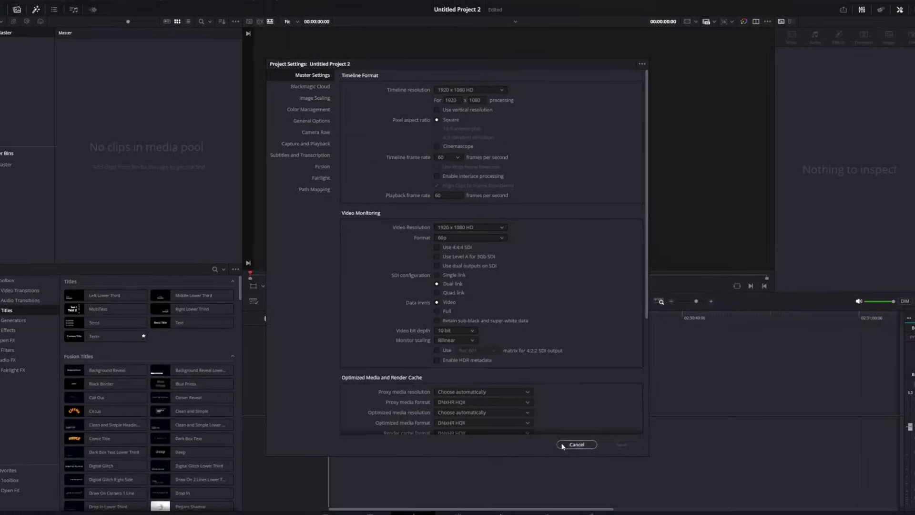
left_click(671, 501)
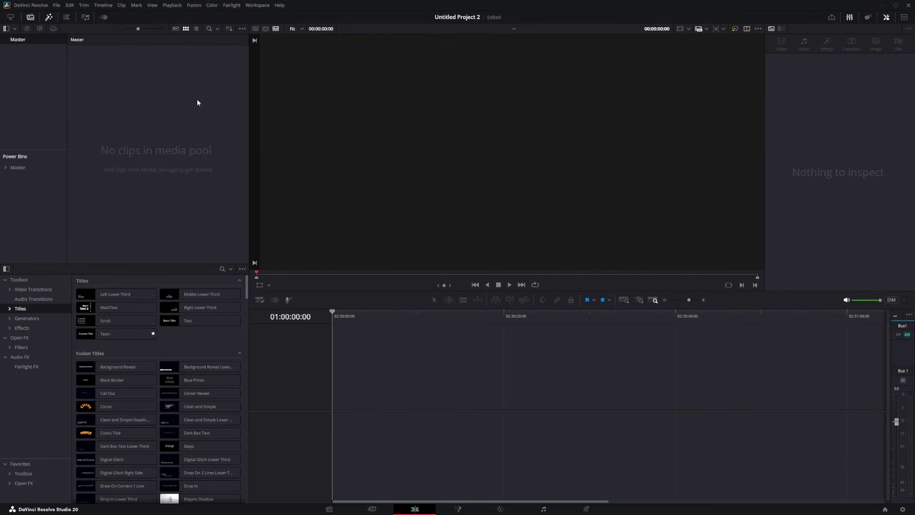
Step: Copy the Reds MEGA PACK V3 bin from the Master power bin into the media pool, with 1red on V1
left_click(5, 168)
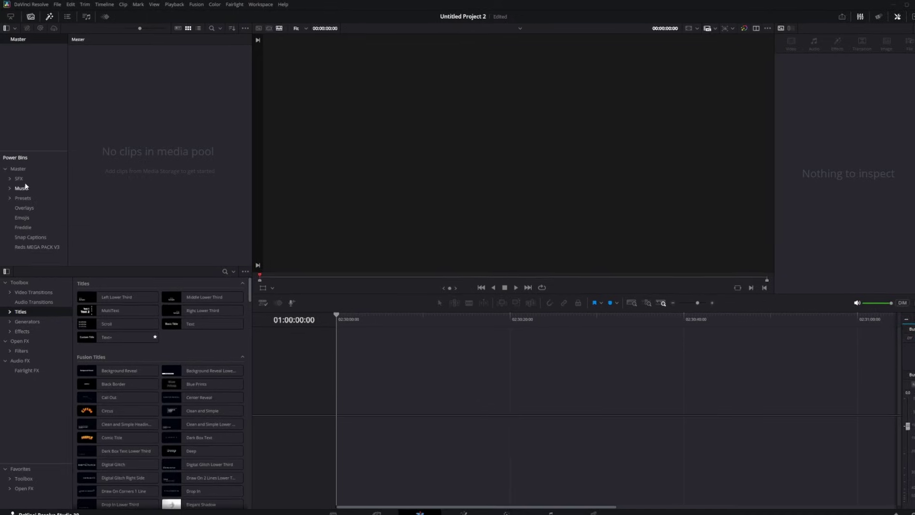
left_click_drag(21, 243, 20, 42)
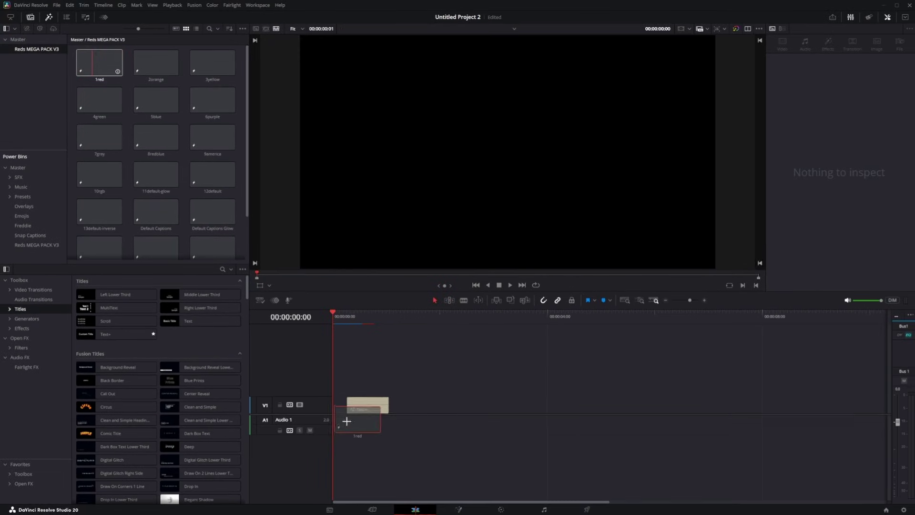
left_click_drag(392, 311, 315, 318)
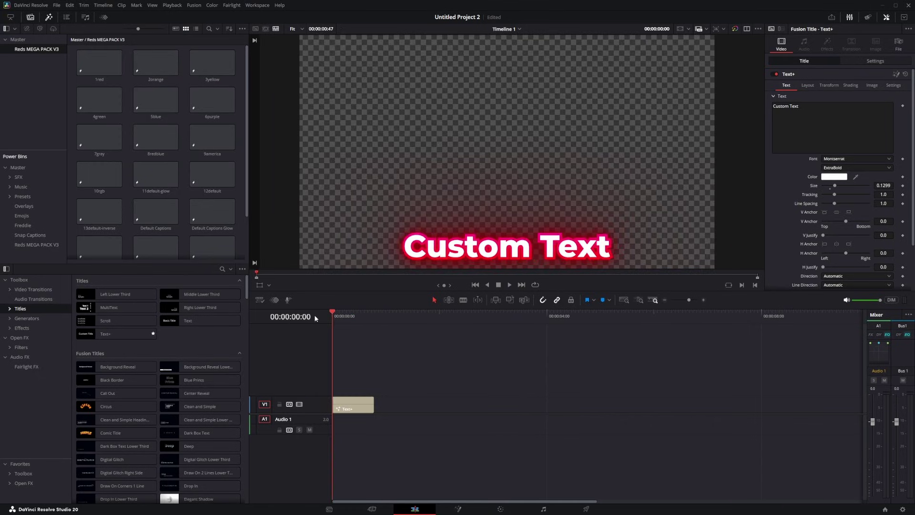